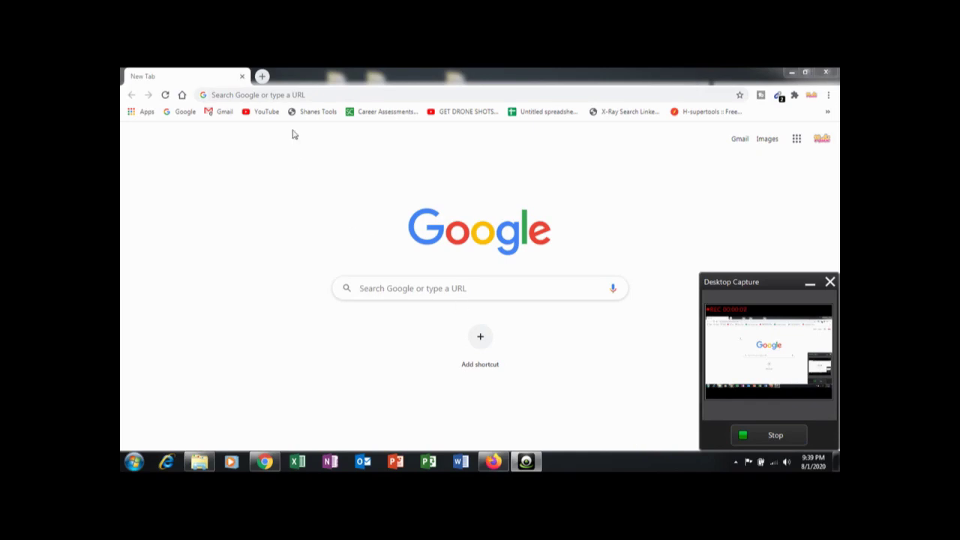
Type 'Iike and subscribe our cgannel' in the tab, correcting 'cgannel' to 'channel' with spelling suggestions.
{"action": "left_click", "coordinate": [270, 96]}
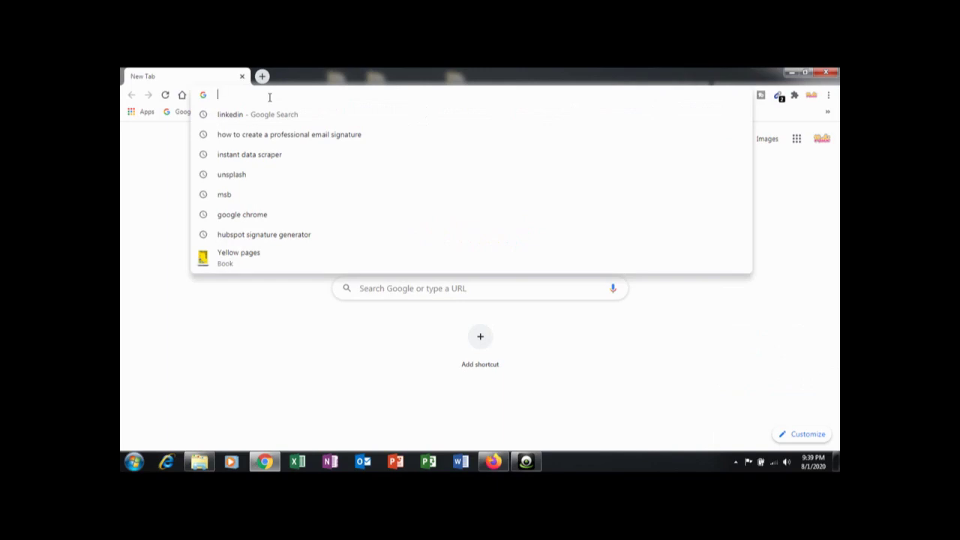
{"action": "type", "text": "dat"}
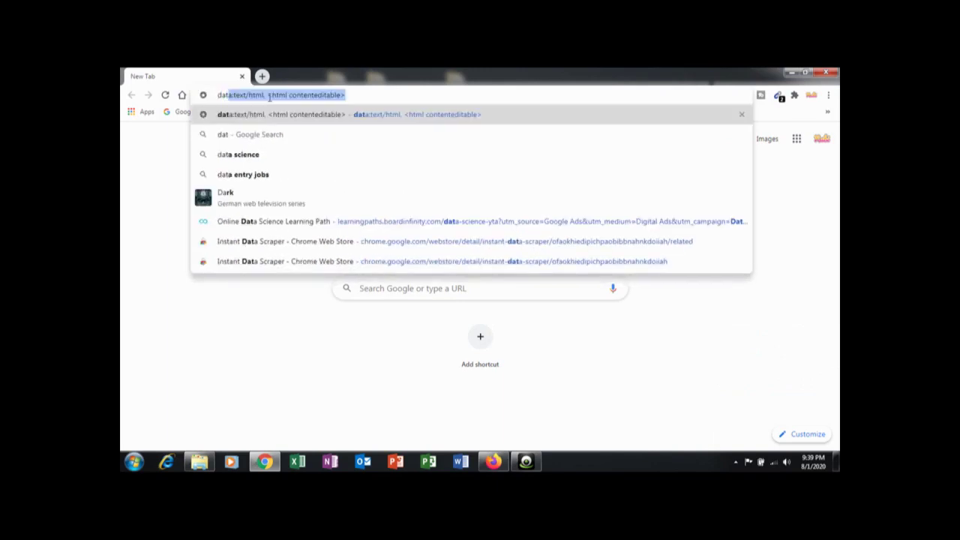
{"action": "key", "text": "BackSpace"}
{"action": "key", "text": "BackSpace"}
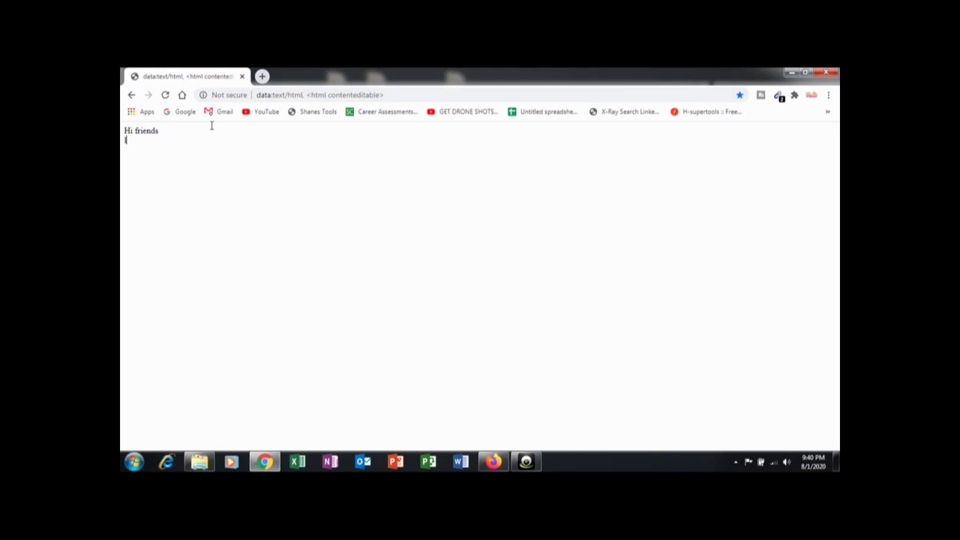
{"action": "type", "text": "ike and subscribe our cgannel"}
{"action": "key", "text": "shift+F10"}
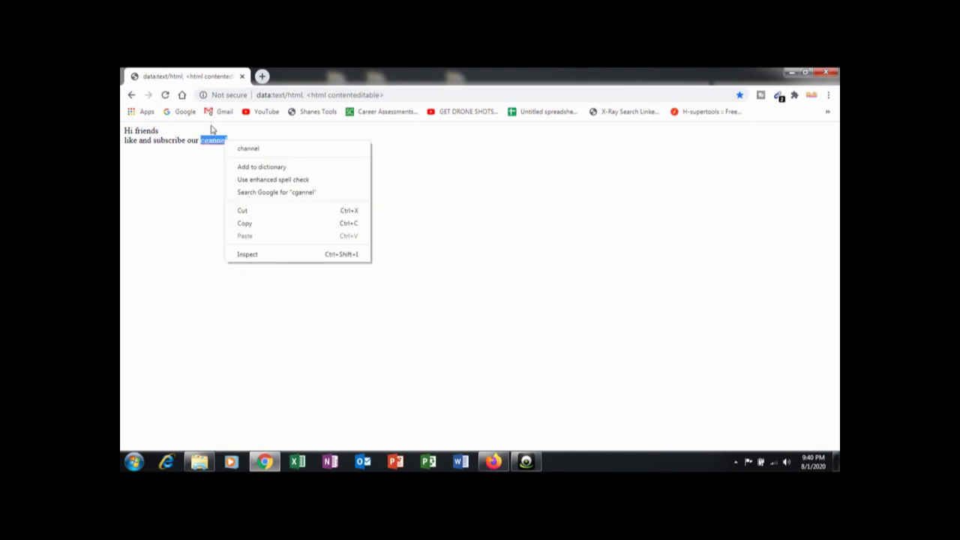
{"action": "key", "text": "Down"}
{"action": "key", "text": "Return"}
{"action": "key", "text": "Return"}
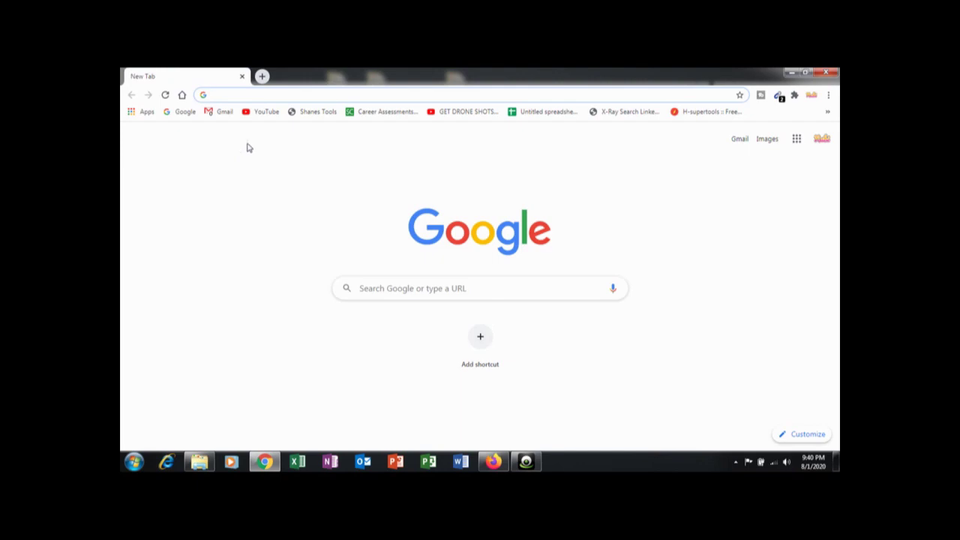
Drop the y2mate MP4 video into Chrome, play and pause it, then return to a blank tab.
{"action": "double_click", "coordinate": [390, 70]}
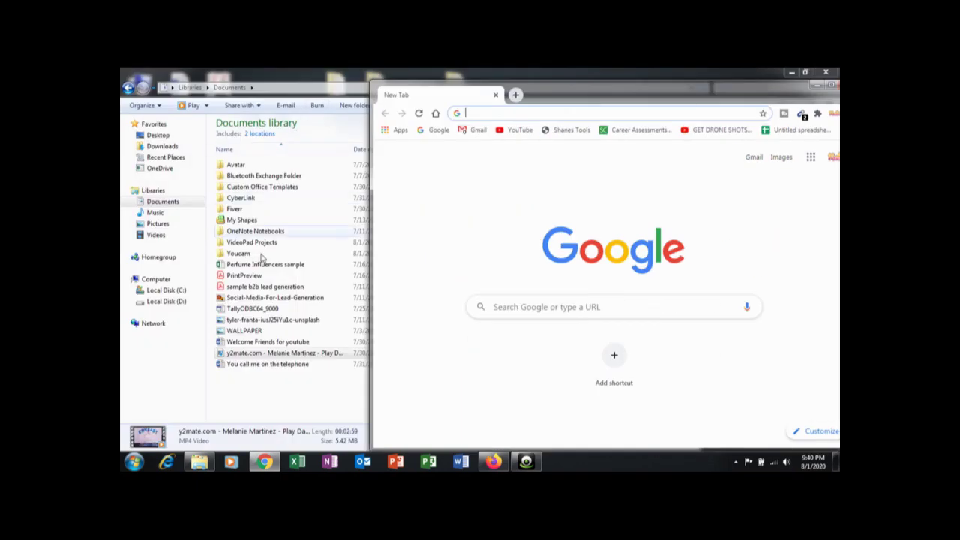
{"action": "left_click", "coordinate": [264, 356]}
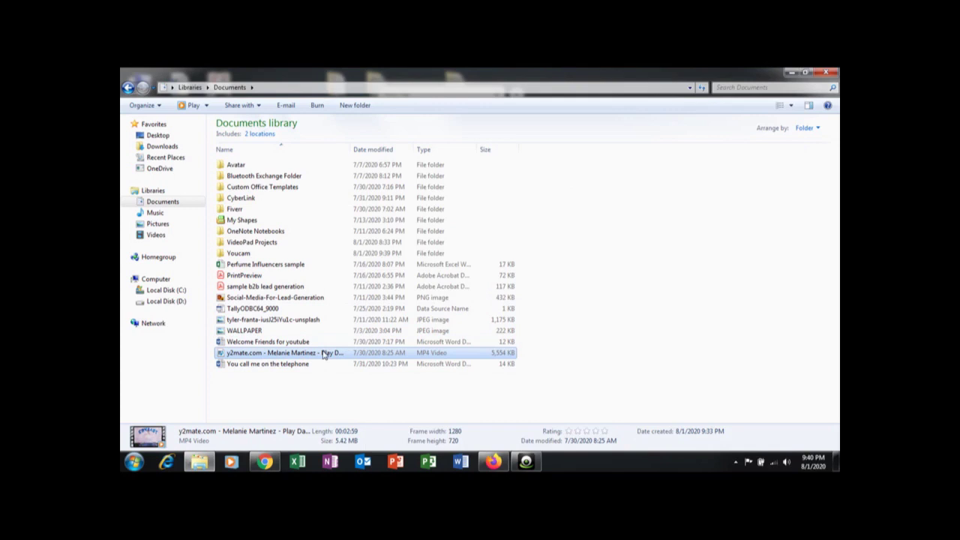
{"action": "left_click_drag", "start_coordinate": [324, 354], "coordinate": [502, 111]}
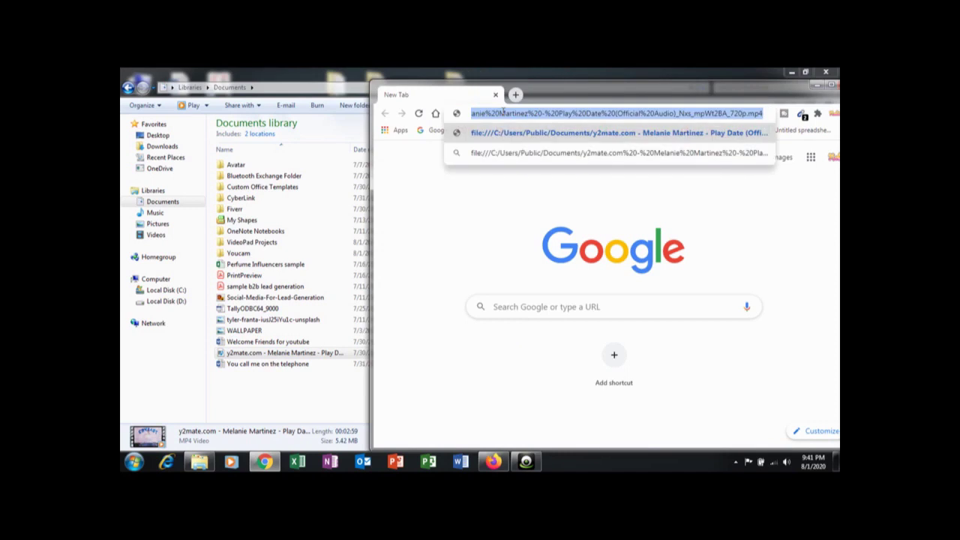
{"action": "key", "text": "Return"}
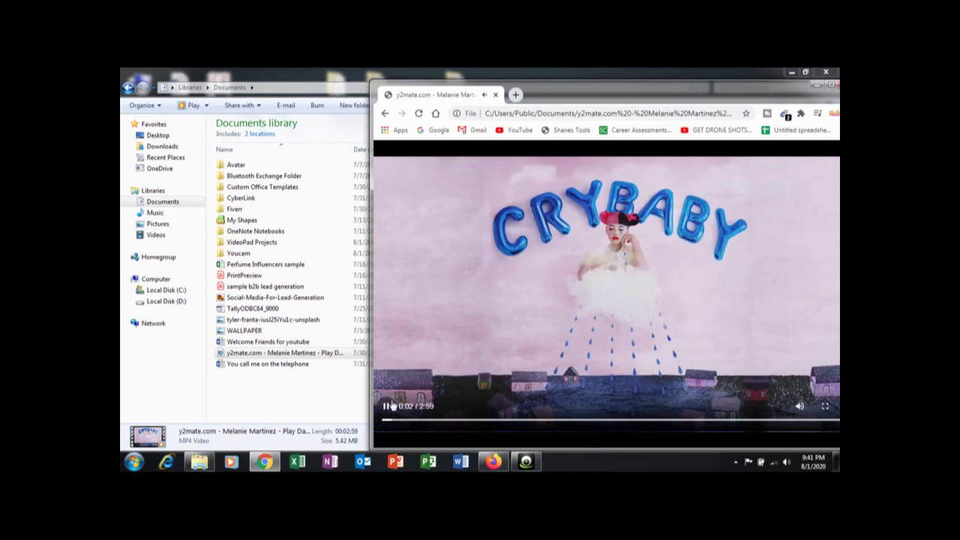
{"action": "left_click", "coordinate": [738, 211]}
{"action": "left_click_drag", "start_coordinate": [788, 92], "coordinate": [777, 89]}
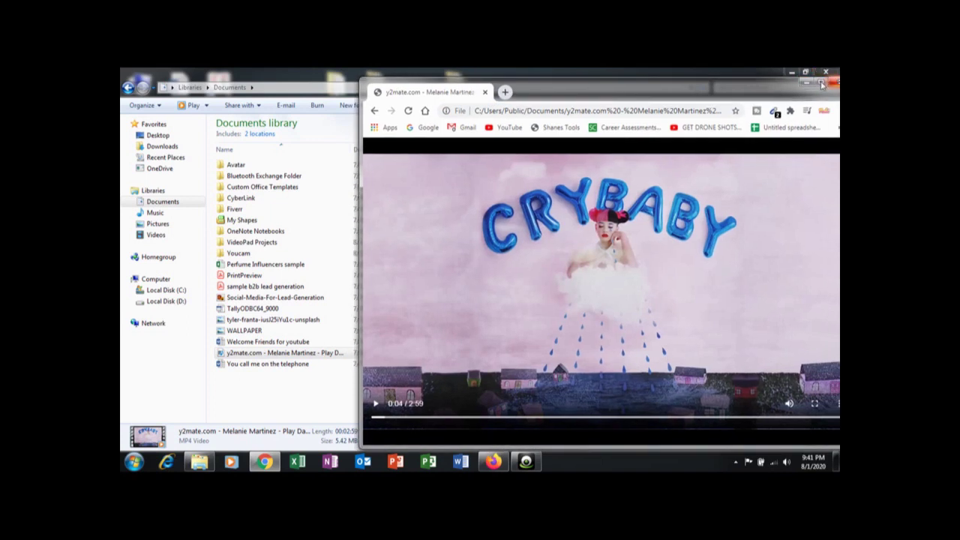
{"action": "left_click", "coordinate": [505, 91]}
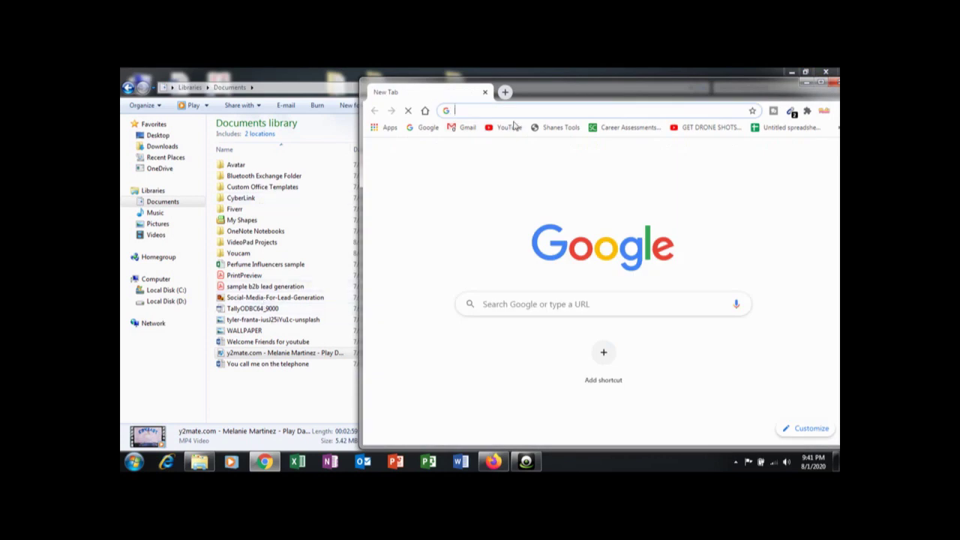
Drag the unsplash JPEG photo from Documents into the maximized browser and view it.
{"action": "double_click", "coordinate": [556, 88]}
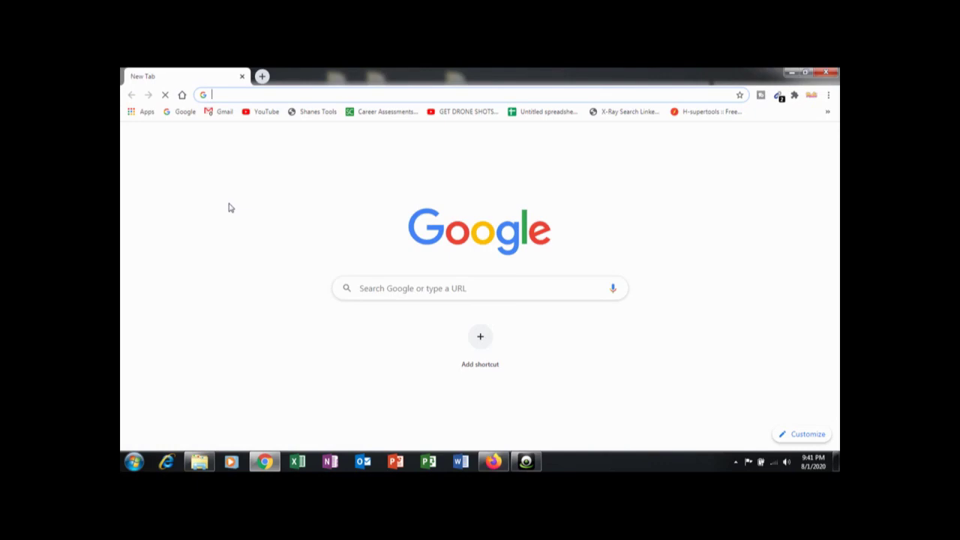
{"action": "key", "text": "alt+Tab"}
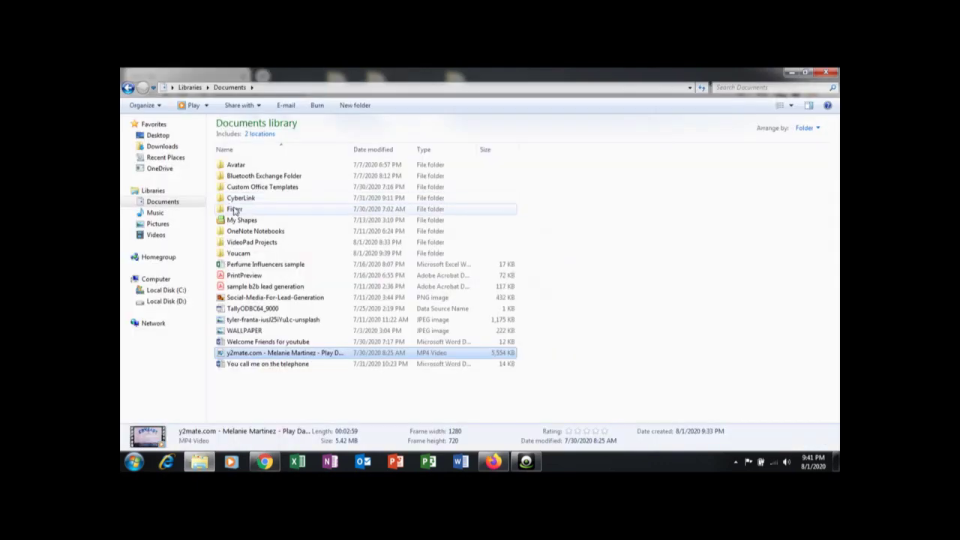
{"action": "left_click", "coordinate": [263, 321]}
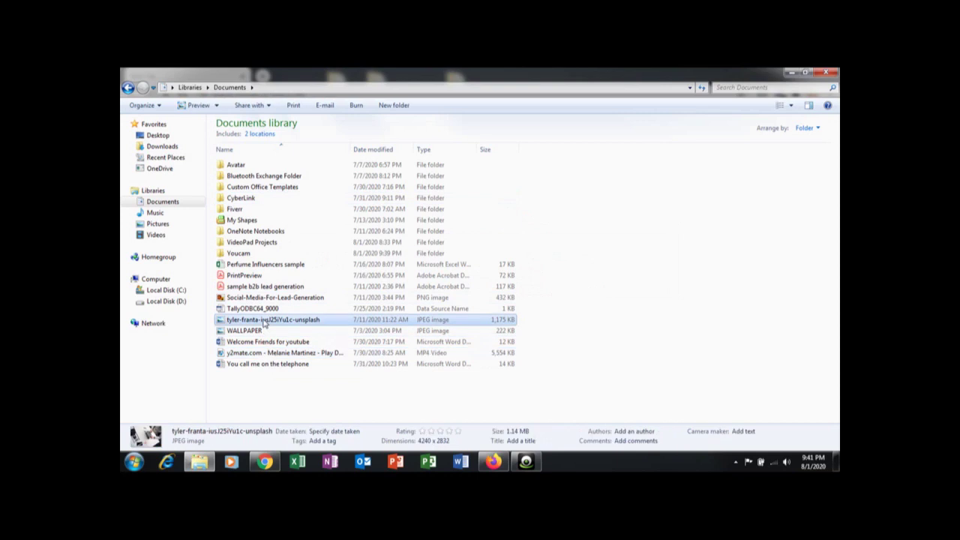
{"action": "left_click_drag", "start_coordinate": [263, 321], "coordinate": [266, 91]}
{"action": "key", "text": "alt+Tab"}
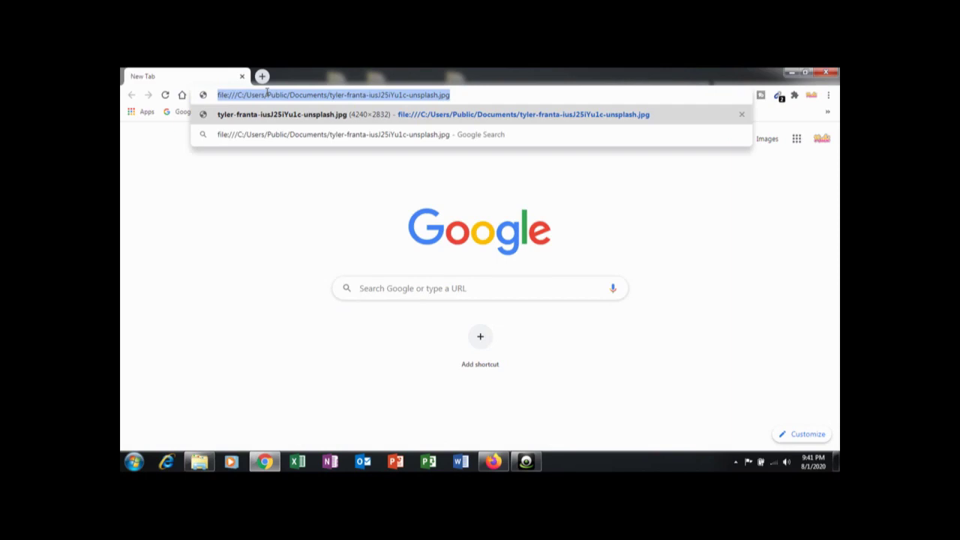
{"action": "key", "text": "Return"}
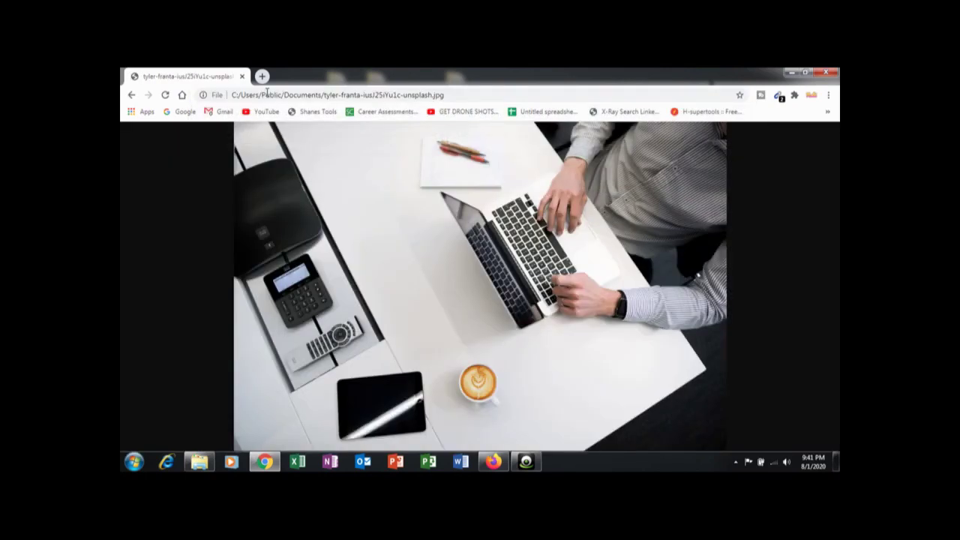
Open the sample b2b lead generation PDF in a new tab and rotate it clockwise four times back to upright.
{"action": "key", "text": "ctrl+t"}
{"action": "left_click", "coordinate": [241, 75]}
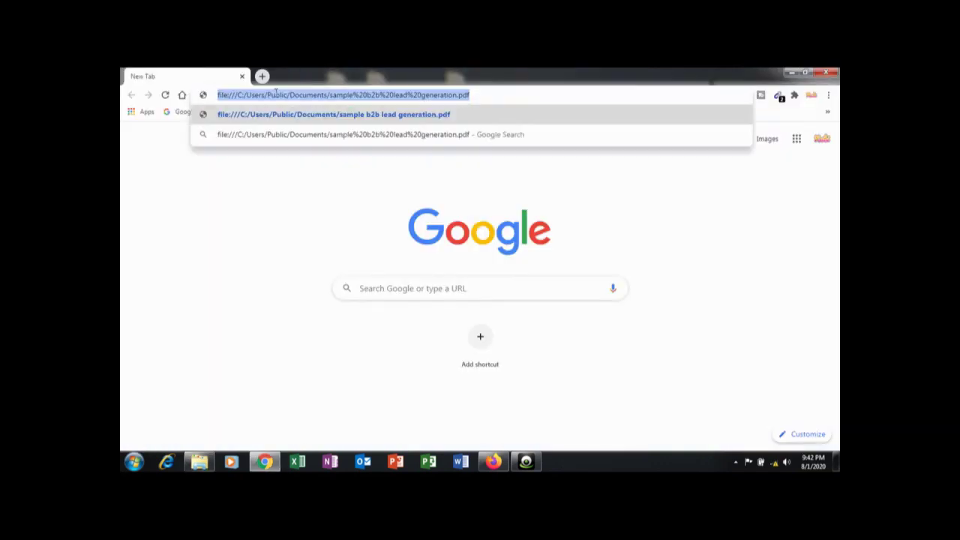
{"action": "key", "text": "Return"}
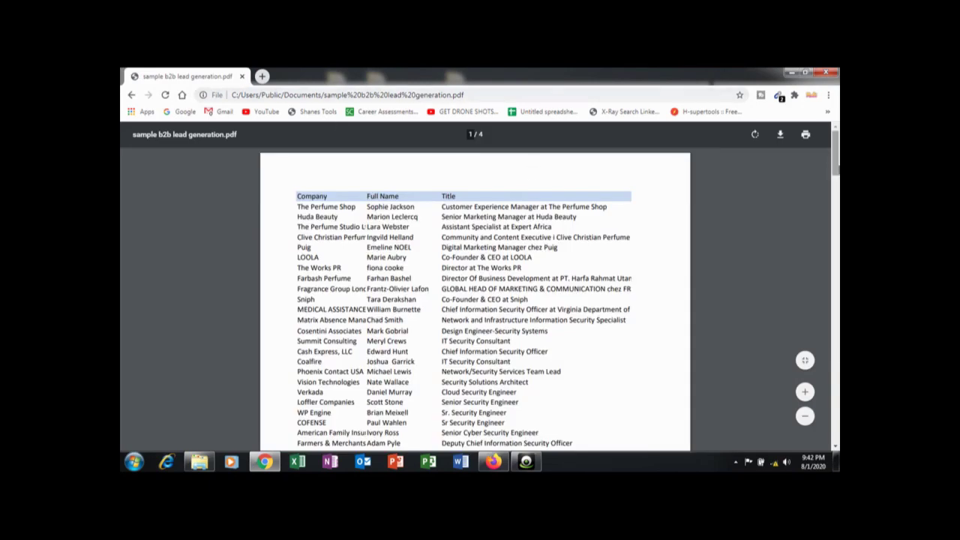
{"action": "left_click", "coordinate": [760, 136]}
{"action": "left_click", "coordinate": [760, 136]}
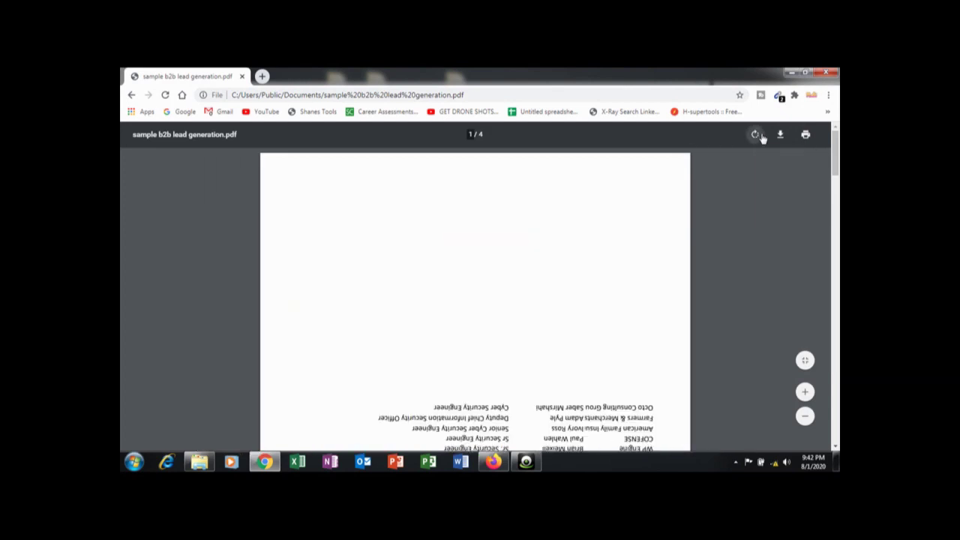
{"action": "left_click", "coordinate": [760, 136]}
{"action": "left_click", "coordinate": [760, 135]}
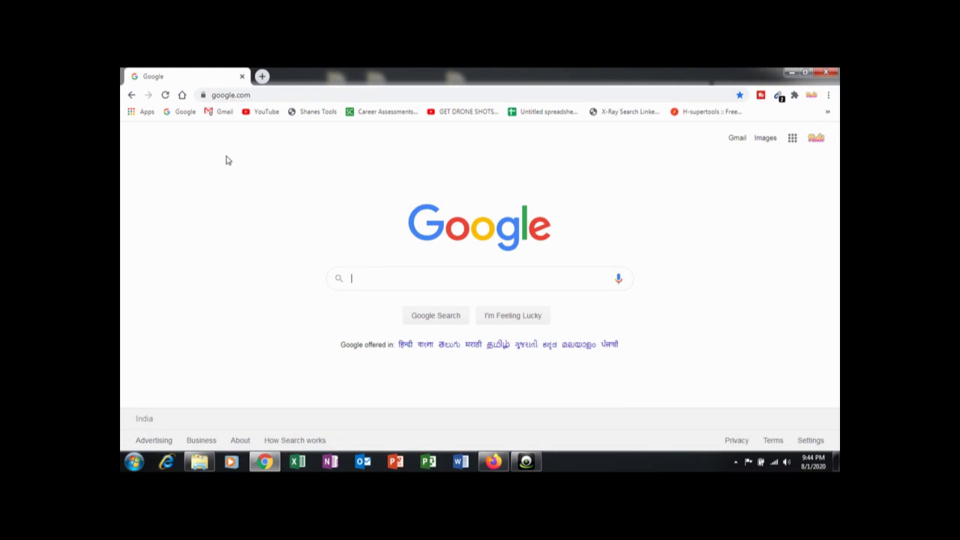
Duplicate the Google tab, add a blank new tab, then close both Google tabs.
{"action": "right_click", "coordinate": [173, 71]}
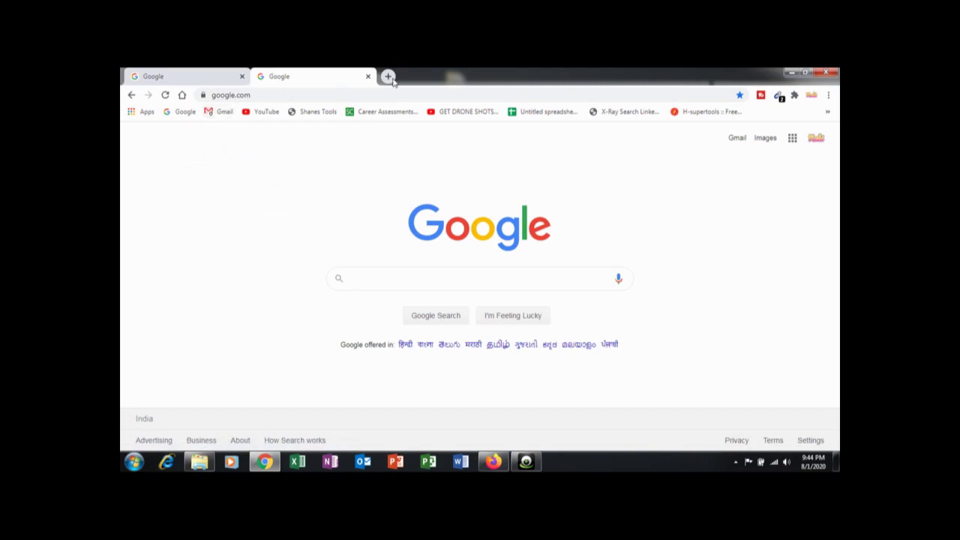
{"action": "left_click", "coordinate": [388, 76]}
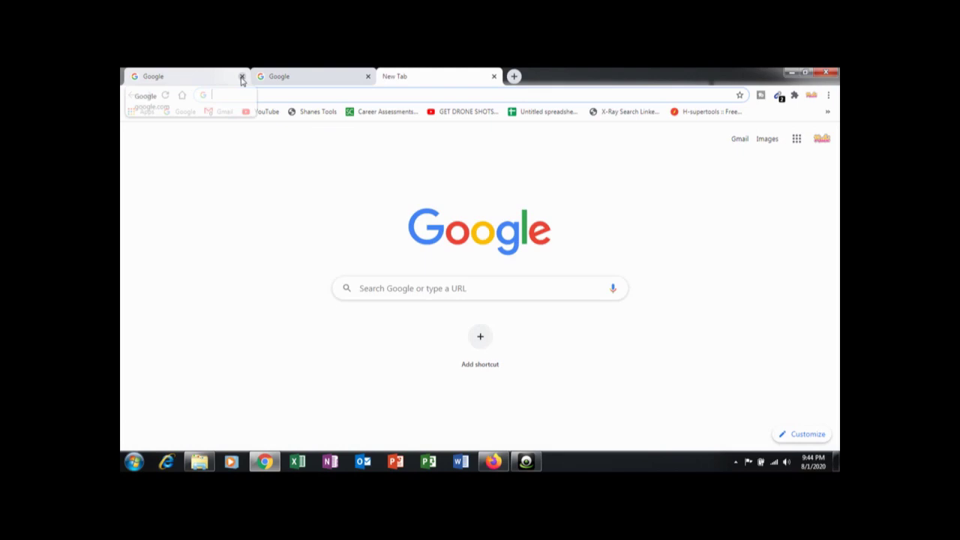
{"action": "left_click", "coordinate": [242, 76]}
{"action": "left_click", "coordinate": [241, 76]}
{"action": "left_click", "coordinate": [244, 93]}
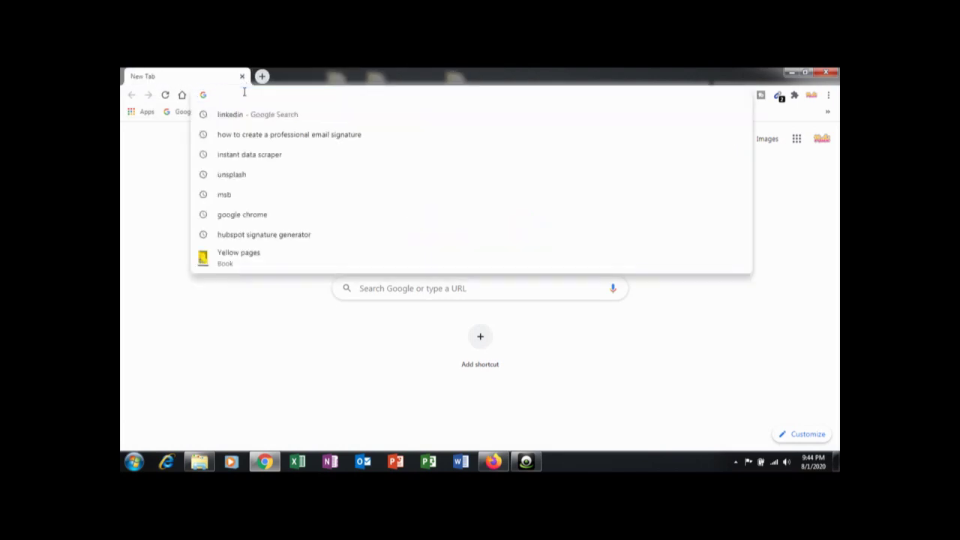
{"action": "key", "text": "Escape"}
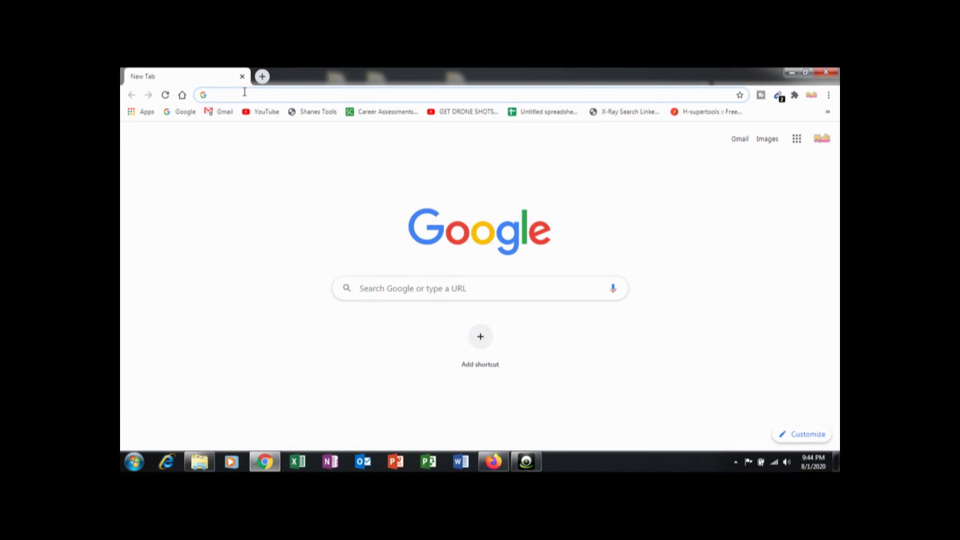
{"action": "type", "text": "3"}
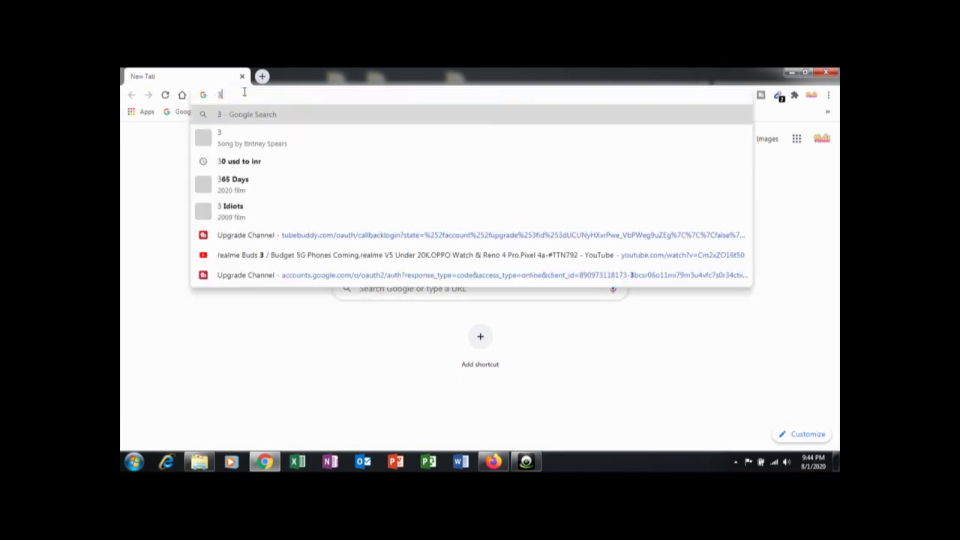
{"action": "type", "text": "+5"}
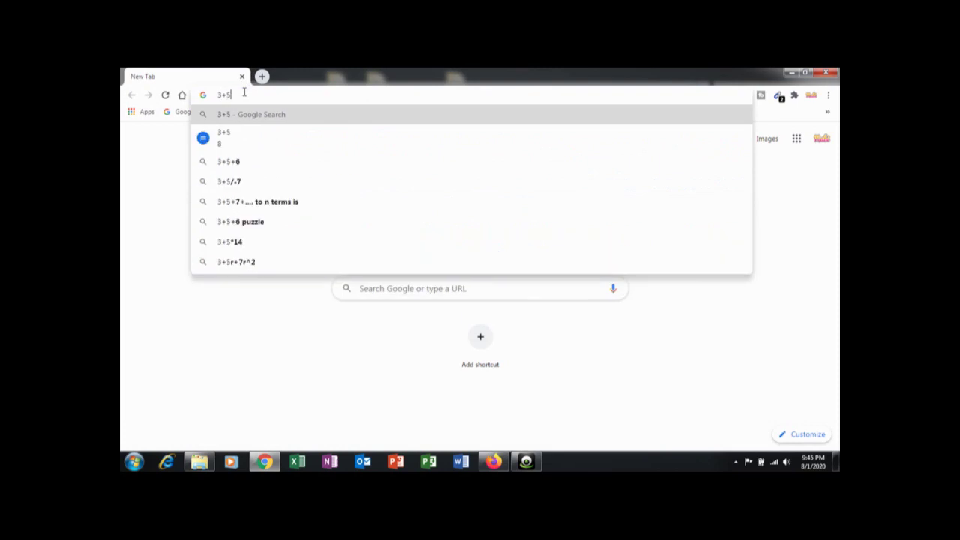
{"action": "type", "text": "*"}
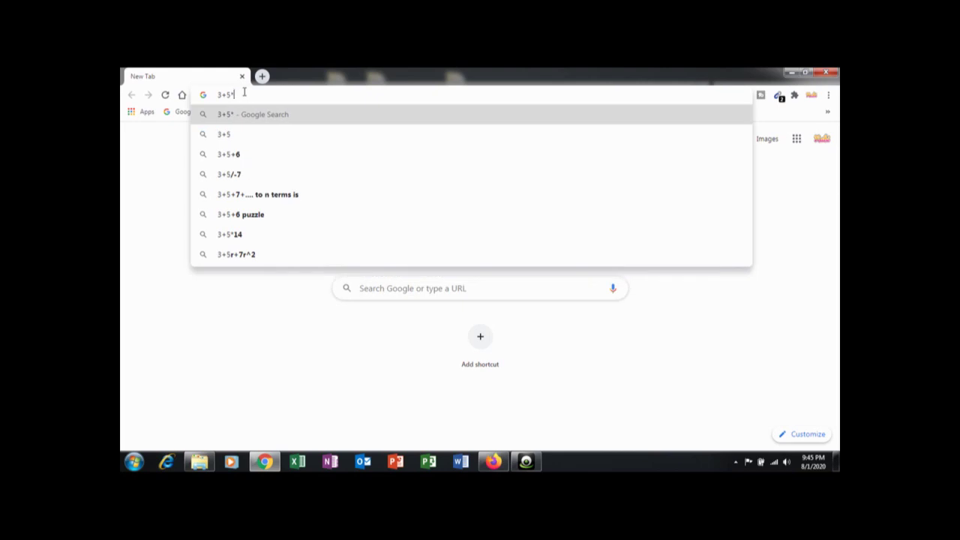
{"action": "type", "text": "4"}
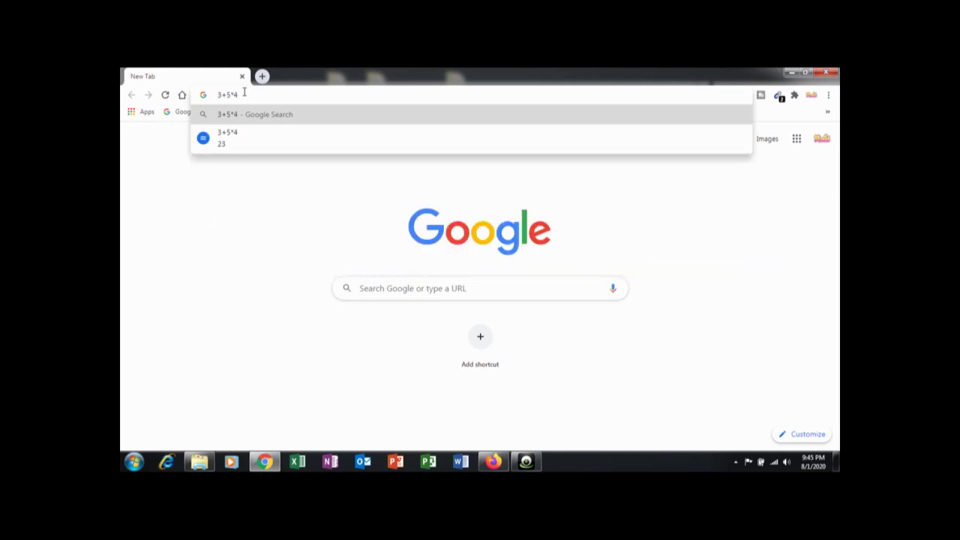
{"action": "type", "text": "/2"}
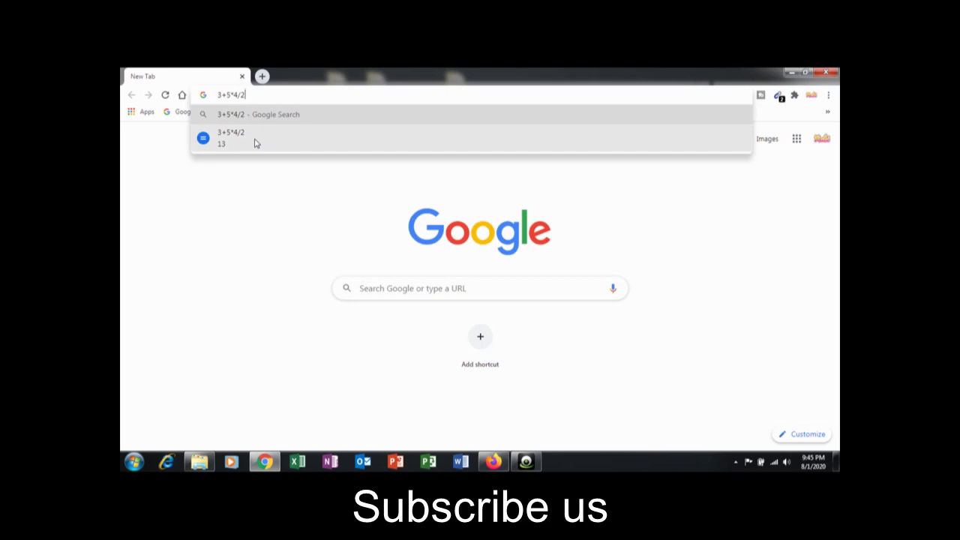
{"action": "left_click", "coordinate": [255, 142]}
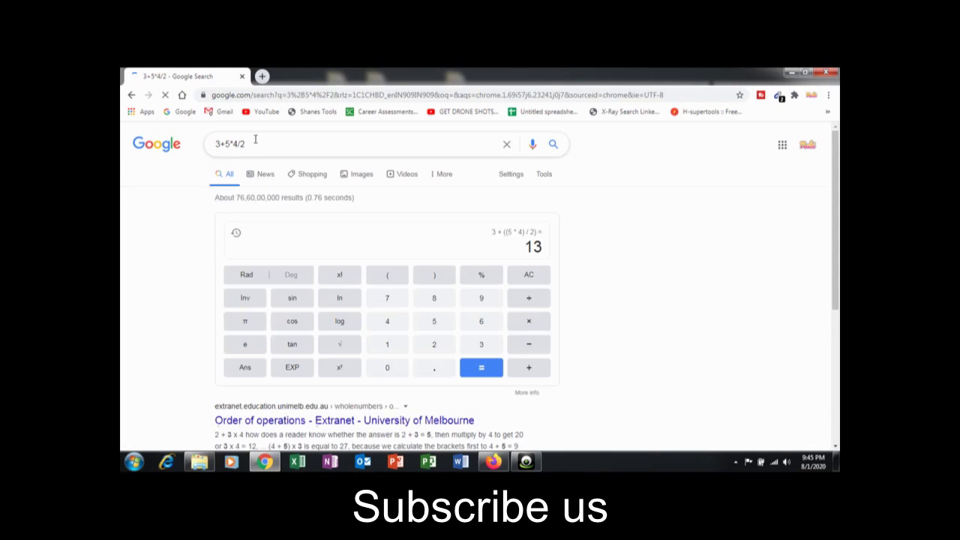